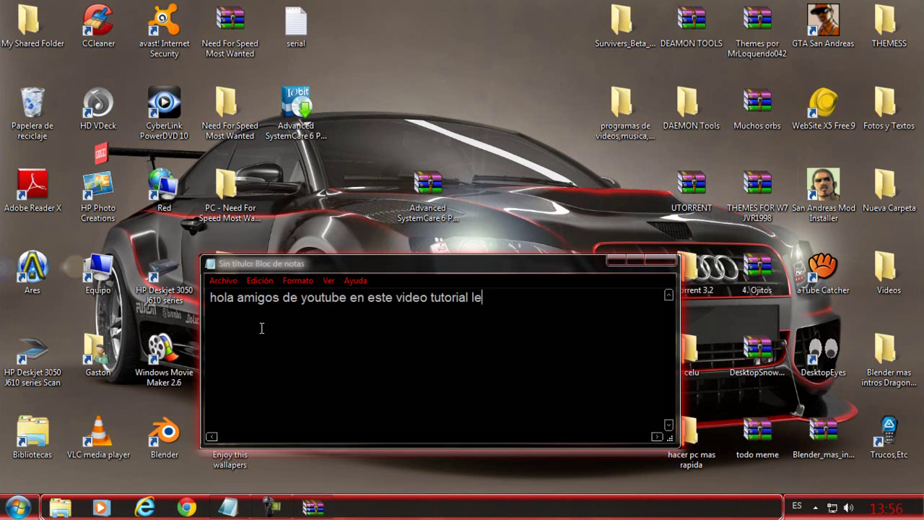
# Finish the note's opening line with "les enseñare a descargar advanced system care 6 la ultima version" and start a new line
pyautogui.write('a descargar adva')
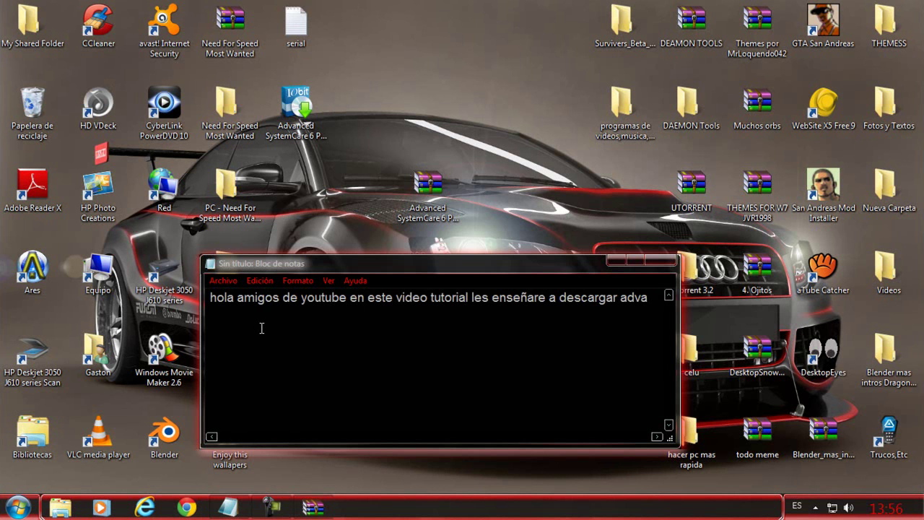
pyautogui.write('nded sos')
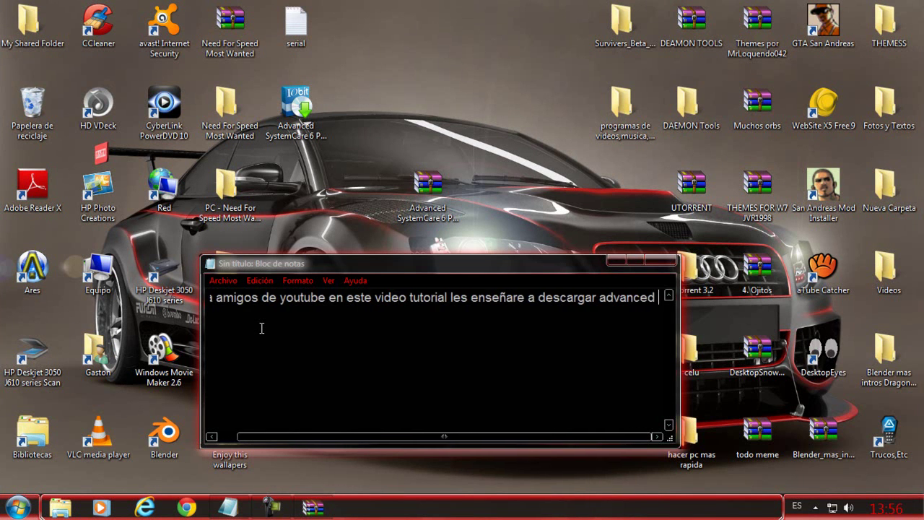
pyautogui.press('BackSpace')
pyautogui.press('BackSpace')
pyautogui.write('ystem ')
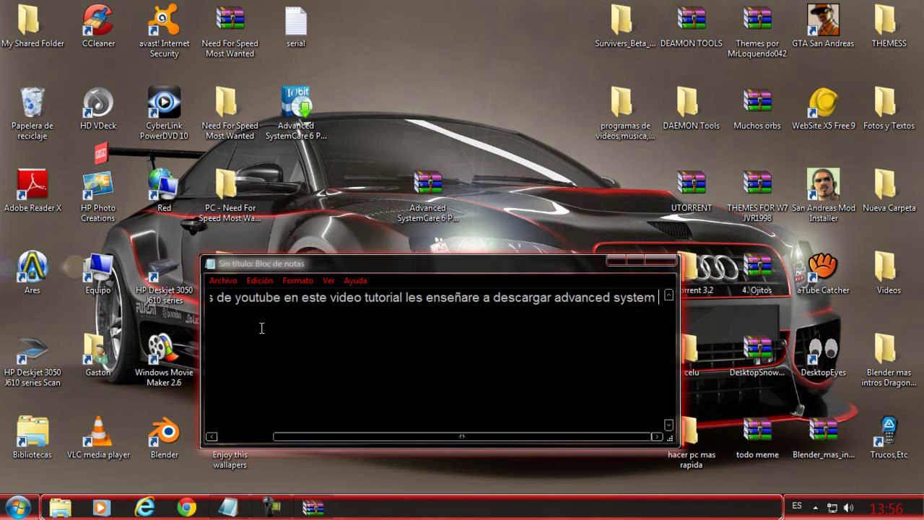
pyautogui.write('care ')
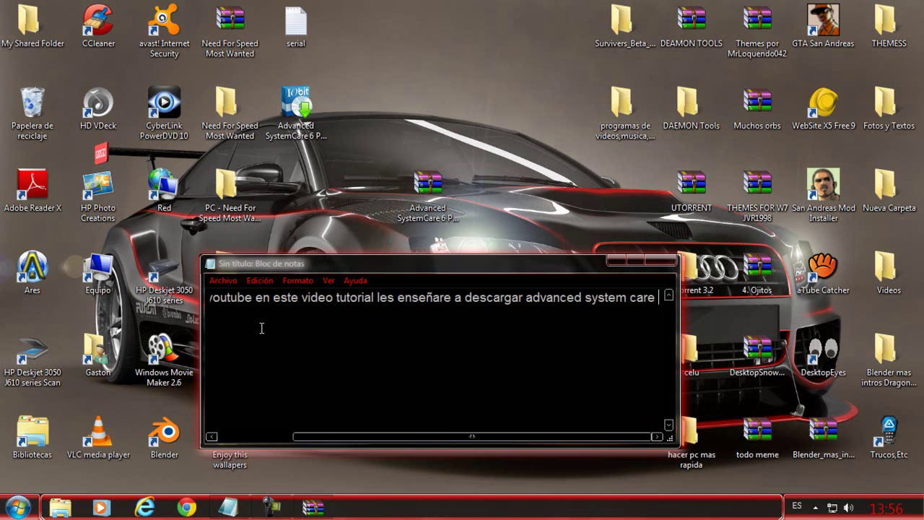
pyautogui.write('6 la ultima verc')
pyautogui.press('BackSpace')
pyautogui.write('sion')
pyautogui.press('Return')
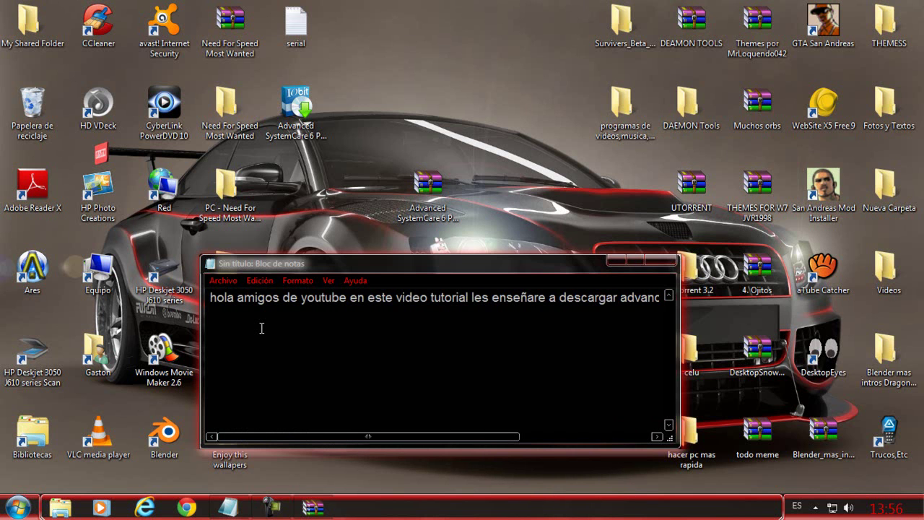
# Write the note's second line as "vayan al link que esta en la descripcion y descargan el archivo"
pyautogui.write('vayan al link que les')
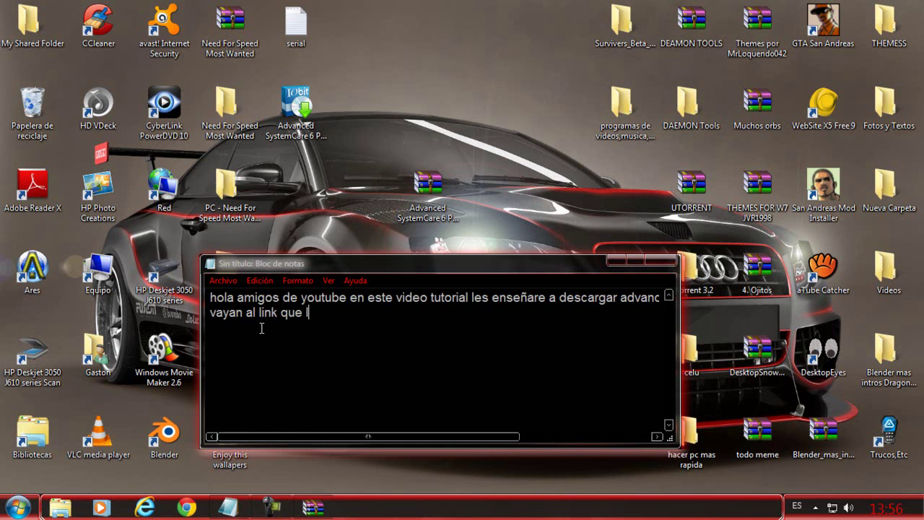
pyautogui.press('BackSpace')
pyautogui.press('BackSpace')
pyautogui.press('BackSpace')
pyautogui.write('esta en la des')
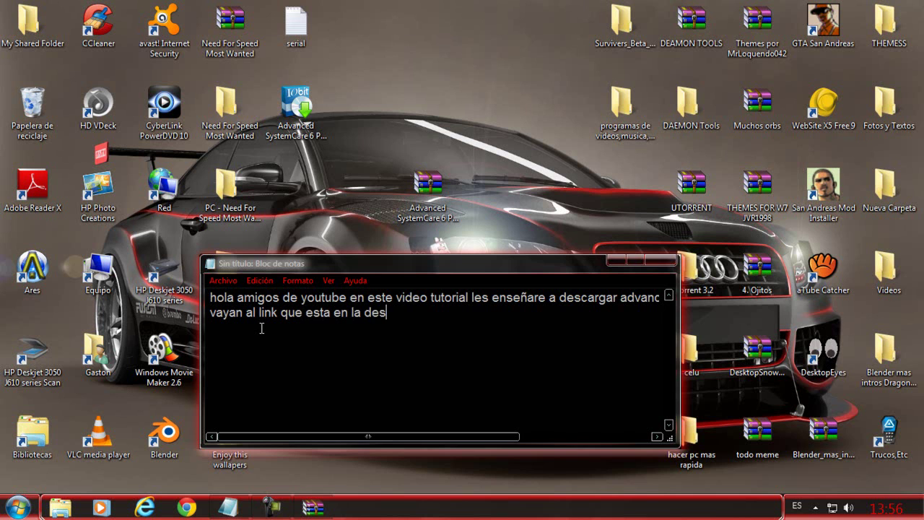
pyautogui.write('cripcion t')
pyautogui.press('BackSpace')
pyautogui.press('BackSpace')
pyautogui.write('y desc')
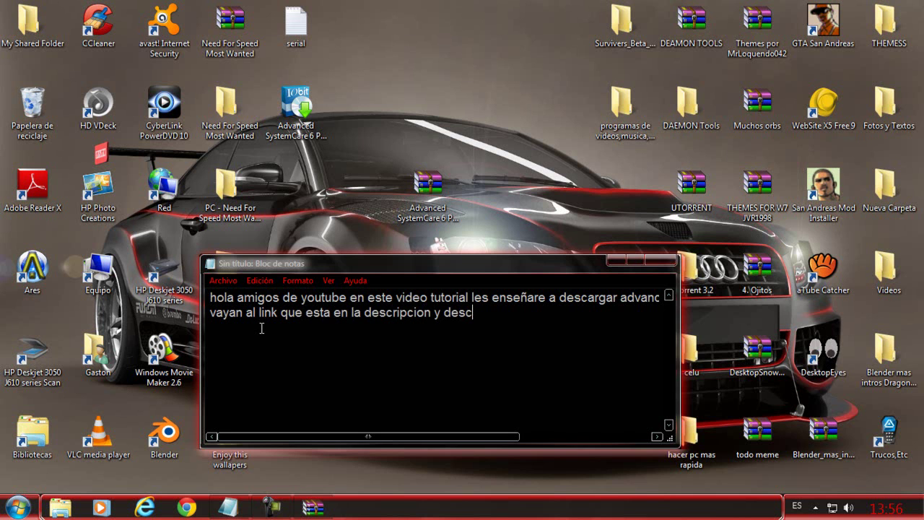
pyautogui.write('argan el archivo')
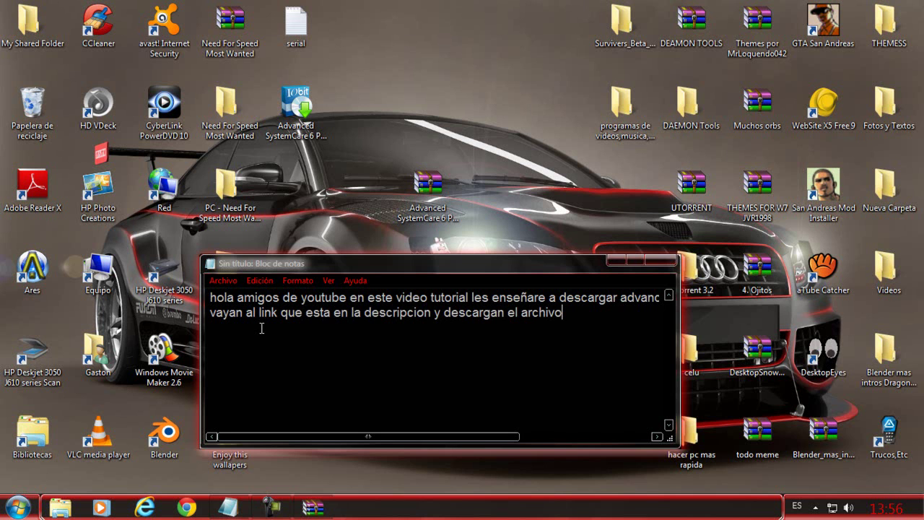
# Add the lines "lo extraen y les va a pedir una contra" and "esa contra se la dejare en la descripcion"
pyautogui.write('lo extraen y les p')
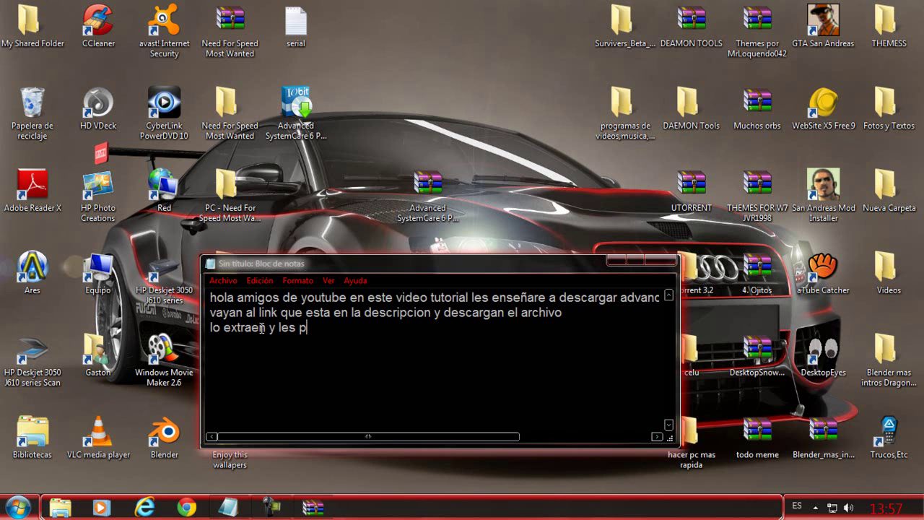
pyautogui.write('a a pedir una contra')
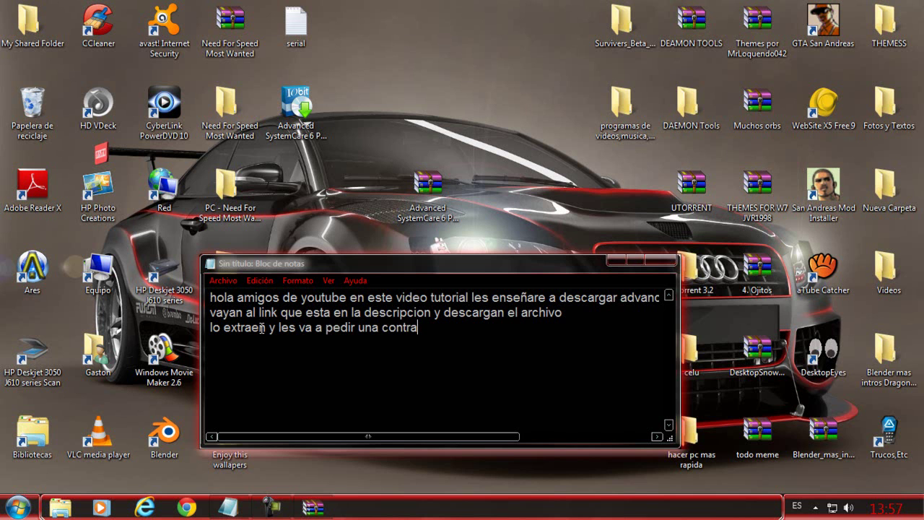
pyautogui.write('esa contra se la dejare en la descripcion')
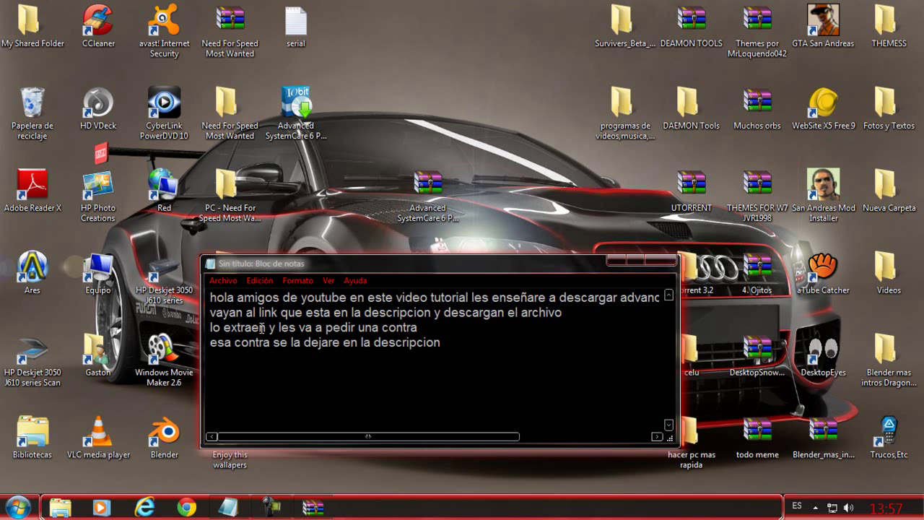
# Add the line "la extraen y ejecutan como administrador el setub" to the end of the note
pyautogui.write('la extraen y eje')
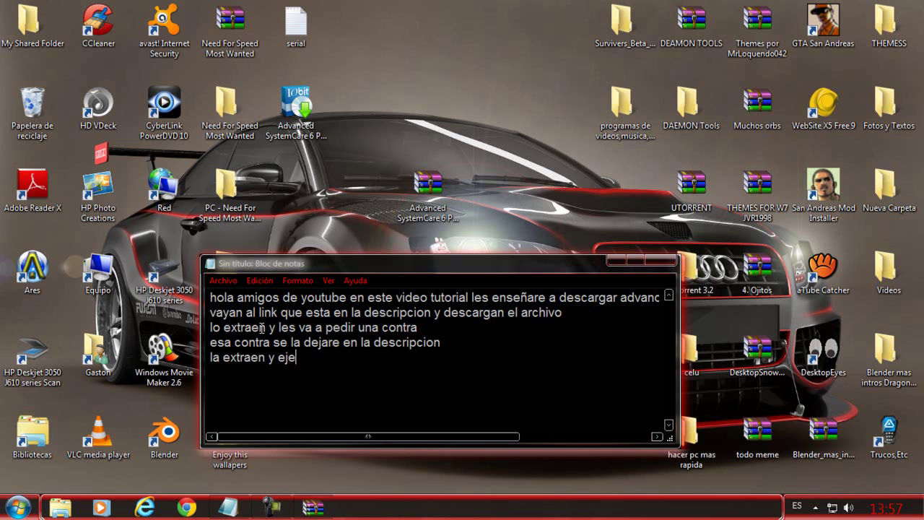
pyautogui.write('cutan como adminis')
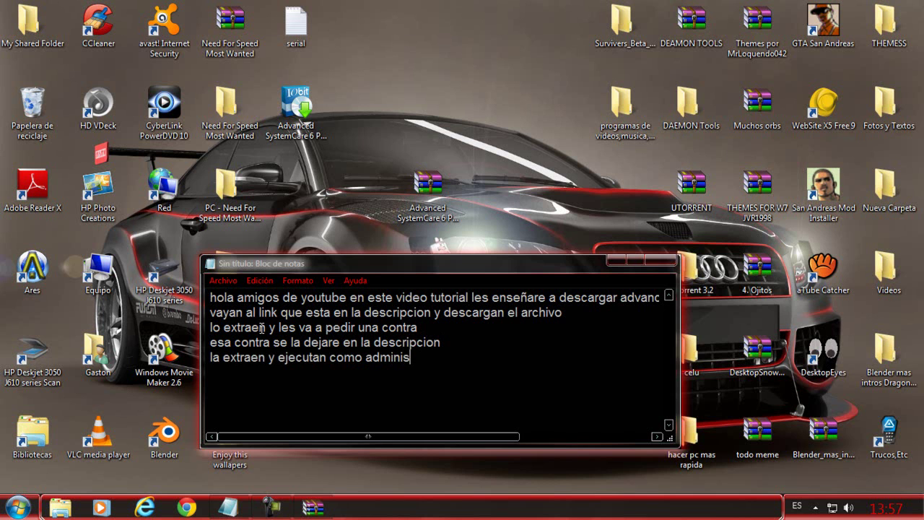
pyautogui.write('taador el setub')
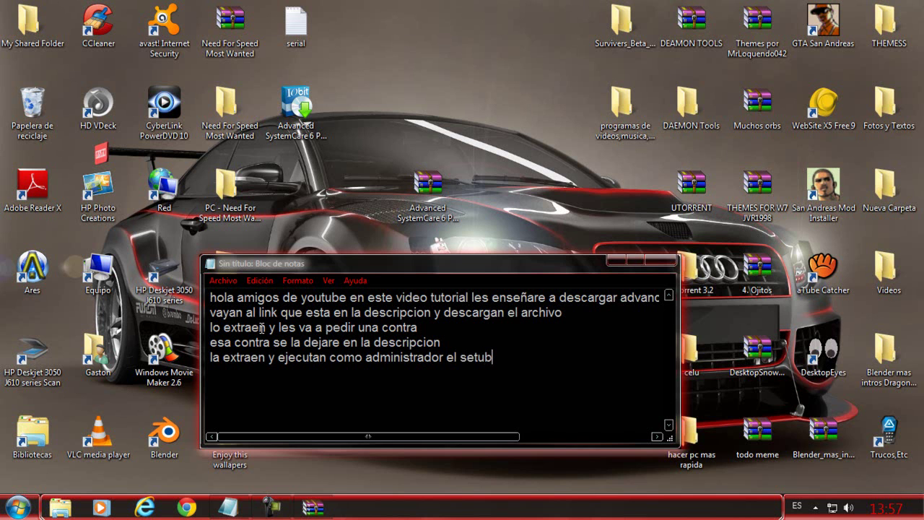
# Clear all text from the note and run the Advanced SystemCare 6 Pro 6.1.9.214 Final installer as administrator
pyautogui.moveTo(493, 358); pyautogui.dragTo(139, 255)
pyautogui.press('Delete')
pyautogui.click(296, 107)
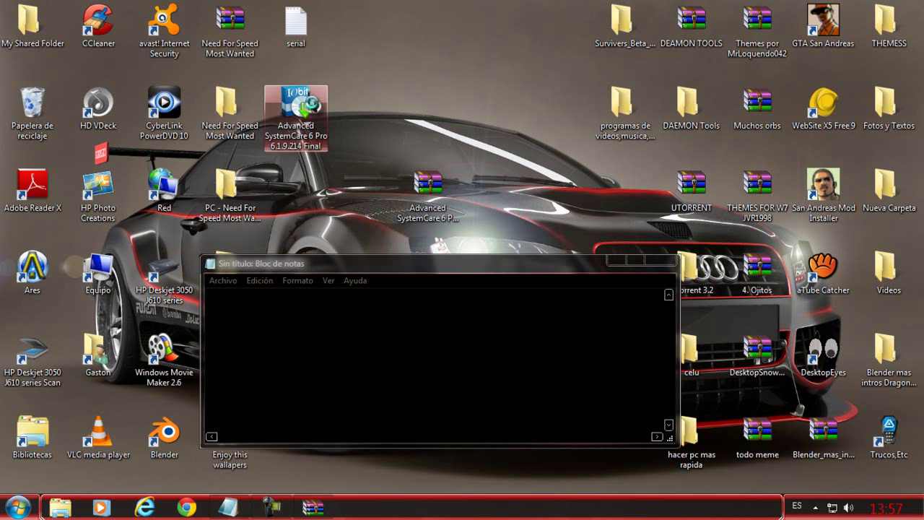
pyautogui.rightClick(312, 103)
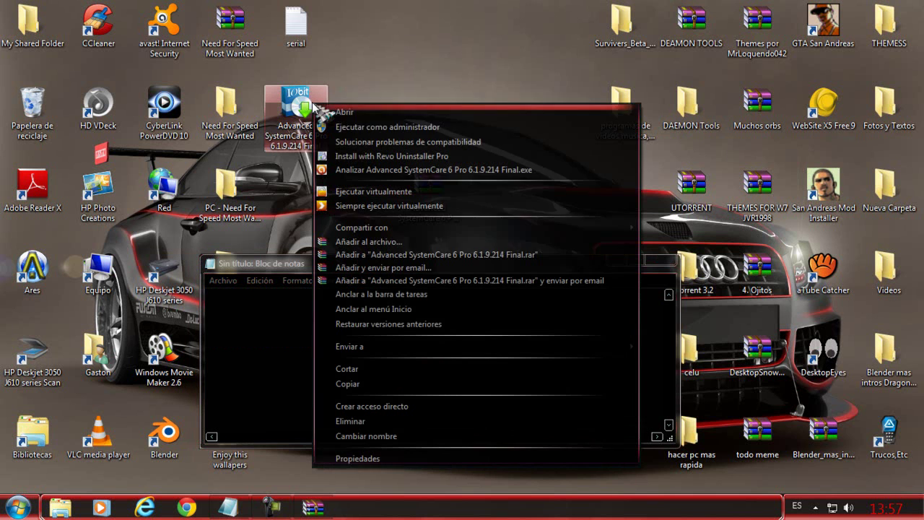
pyautogui.click(341, 128)
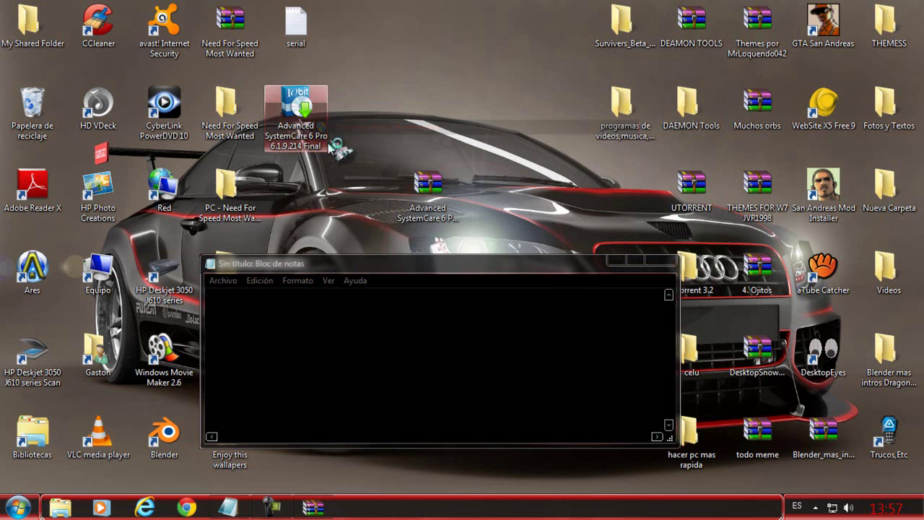
# Write "no digan q no funciona" and, on the line below, "porque esto tarda un rato" in the empty note
pyautogui.click(282, 283)
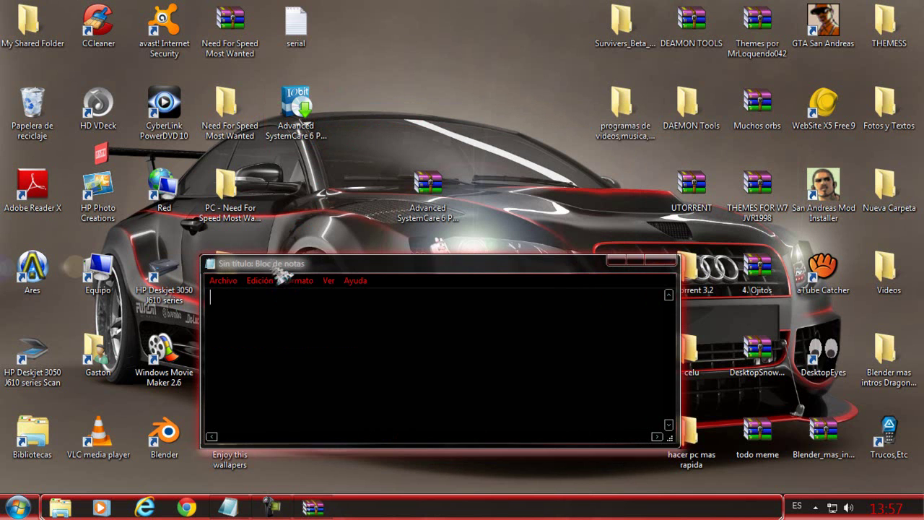
pyautogui.click(273, 319)
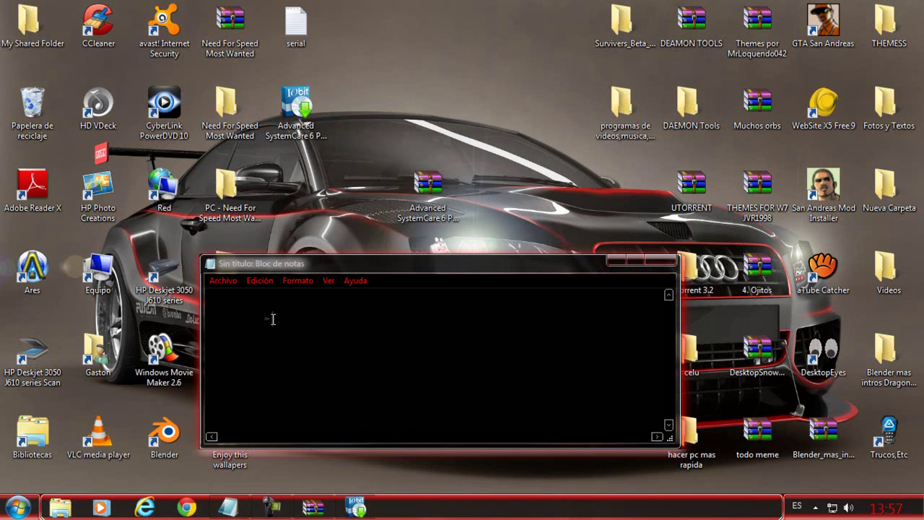
pyautogui.write('no digan q no fun')
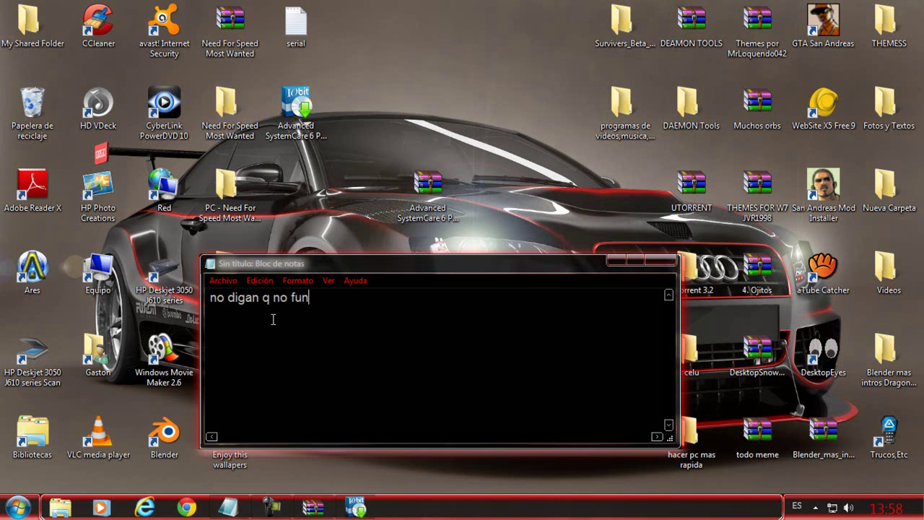
pyautogui.write('ciona porque esto tarda un rato')
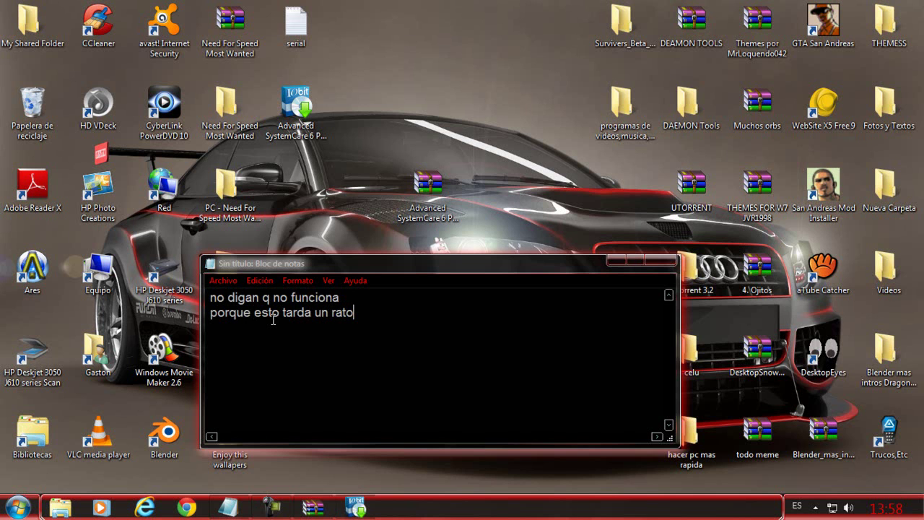
pyautogui.write(' x')
pyautogui.write('DDD')
pyautogui.write('yo lo')
pyautogui.write(' ade')
pyautogui.write('lantare')
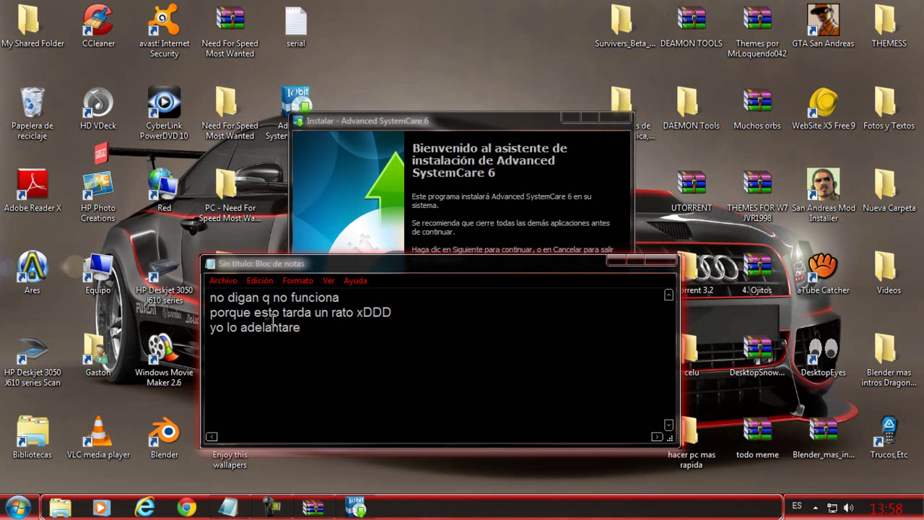
pyautogui.press('BackSpace')
pyautogui.press('BackSpace')
pyautogui.press('BackSpace')
pyautogui.press('BackSpace')
pyautogui.press('BackSpace')
pyautogui.press('BackSpace')
pyautogui.press('BackSpace')
pyautogui.press('BackSpace')
pyautogui.press('BackSpace')
pyautogui.press('BackSpace')
pyautogui.press('BackSpace')
pyautogui.press('BackSpace')
pyautogui.press('BackSpace')
pyautogui.press('BackSpace')
pyautogui.press('BackSpace')
pyautogui.press('BackSpace')
pyautogui.press('BackSpace')
pyautogui.press('BackSpace')
pyautogui.press('BackSpace')
pyautogui.press('BackSpace')
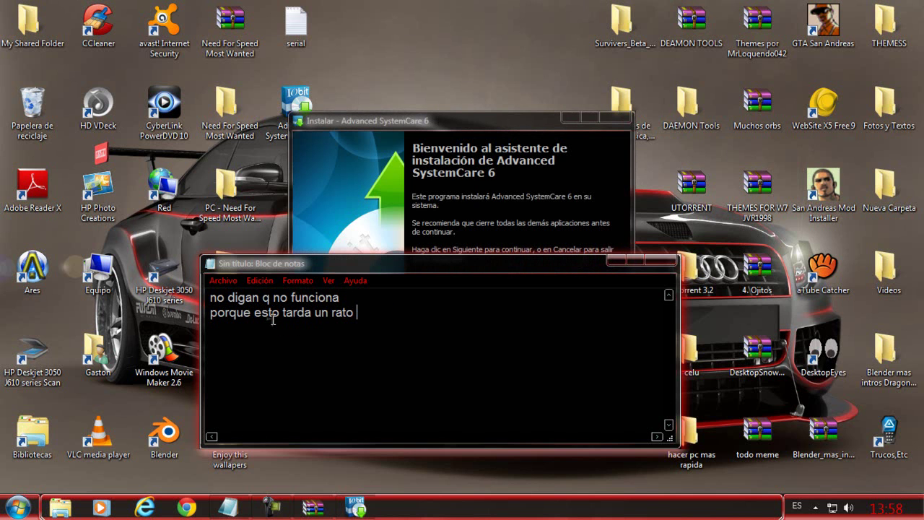
# Add the line "bueno mejor no lo ago nada xDDD" below the existing text of the note
pyautogui.write('bueno mej')
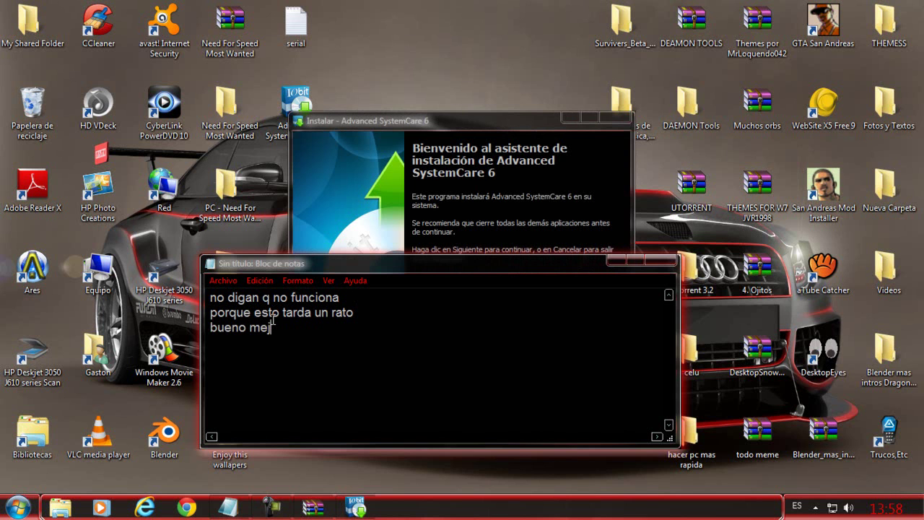
pyautogui.write('or no lo ago nada x')
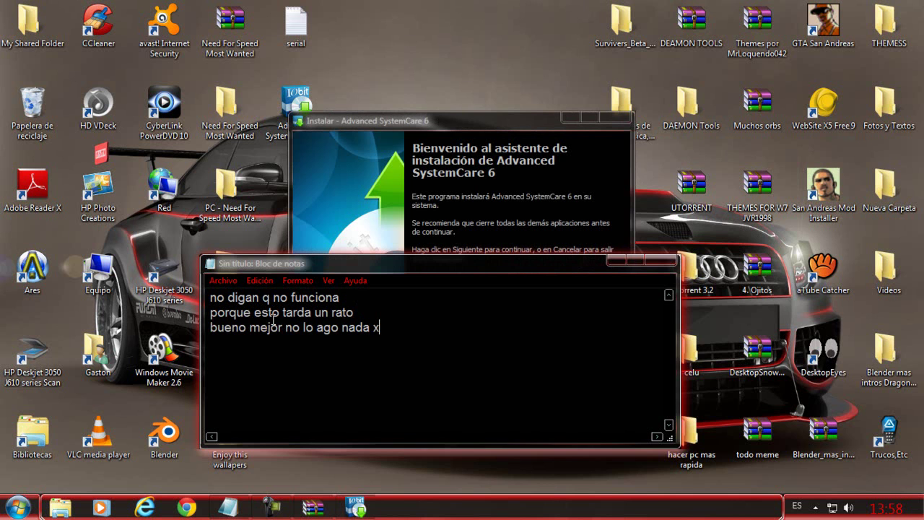
pyautogui.write('DDD')
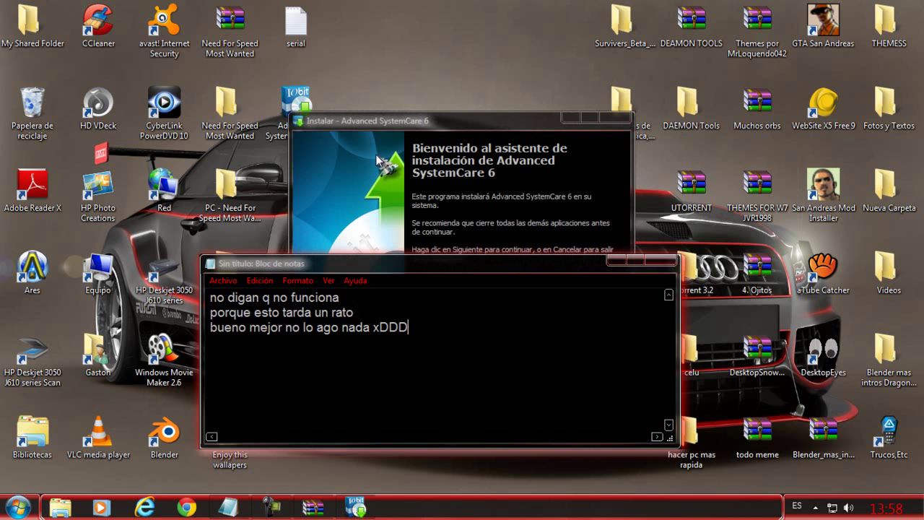
# Add a new line reading "SIGAN MIS PASOS" in capitals at the end of the note
pyautogui.click(235, 268)
pyautogui.press('Return')
pyautogui.write('SIFA')
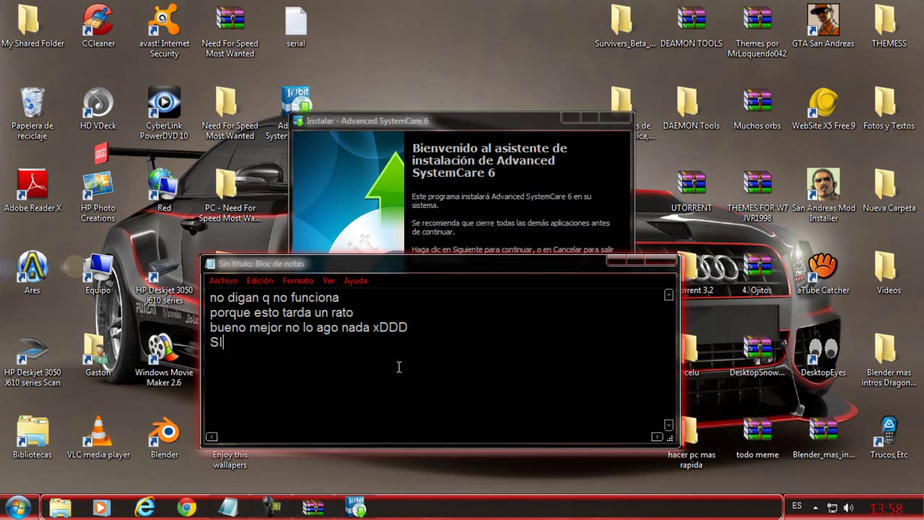
pyautogui.press('BackSpace')
pyautogui.press('BackSpace')
pyautogui.write('GAN MIS CA')
pyautogui.press('BackSpace')
pyautogui.press('BackSpace')
pyautogui.write('PASOS')
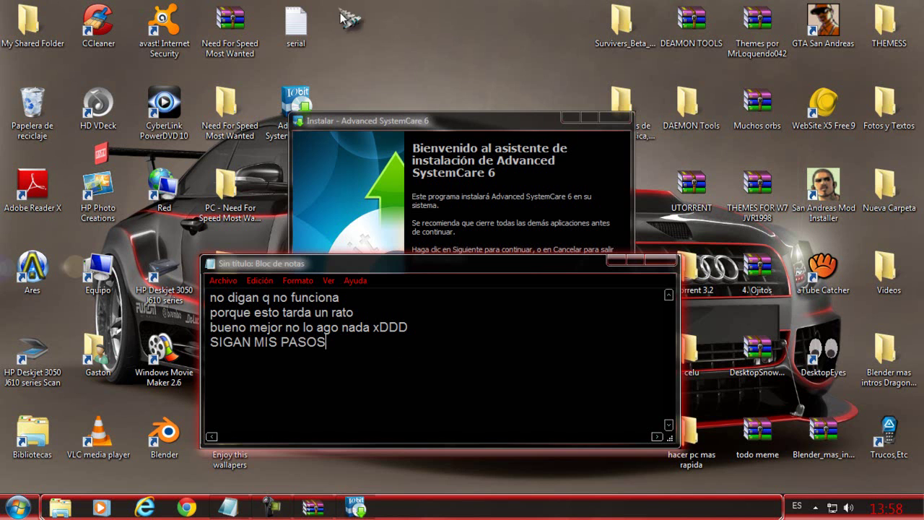
# Start the Advanced SystemCare 6 installation from the setup wizard, and cancel it while files are being extracted
pyautogui.click(444, 131)
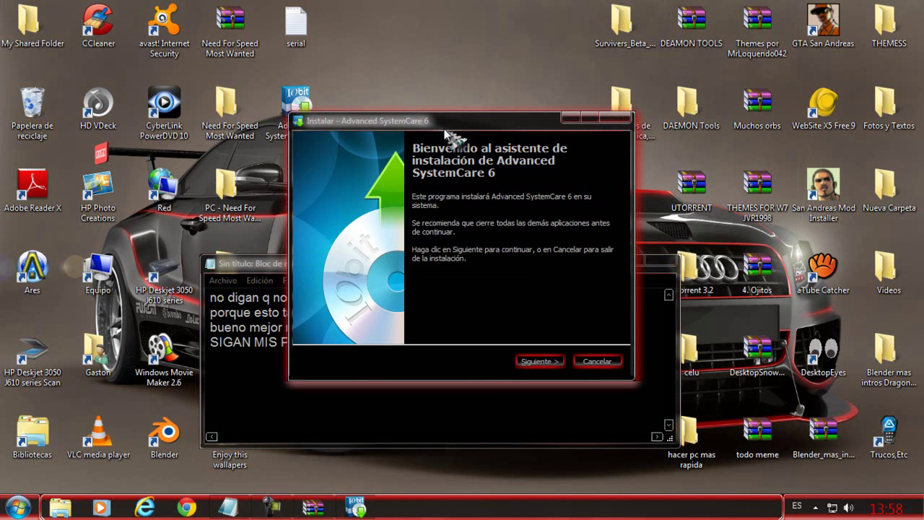
pyautogui.click(535, 362)
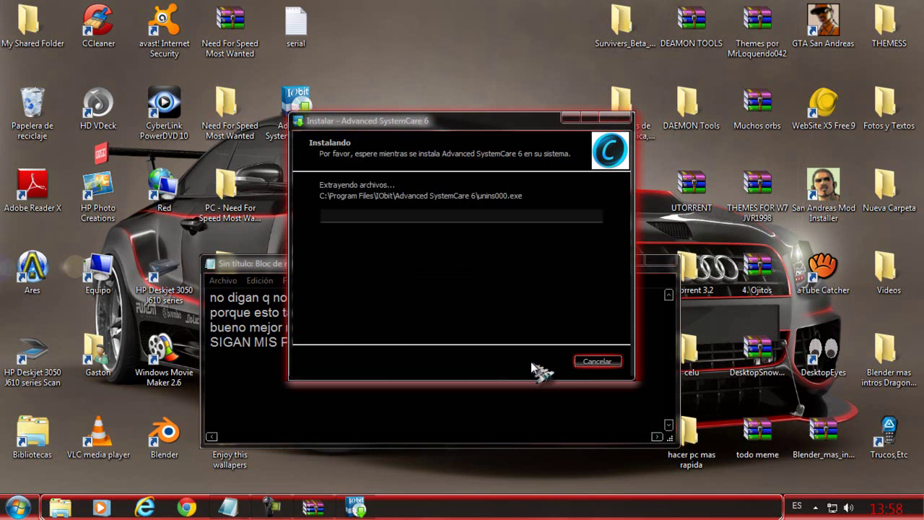
pyautogui.click(583, 359)
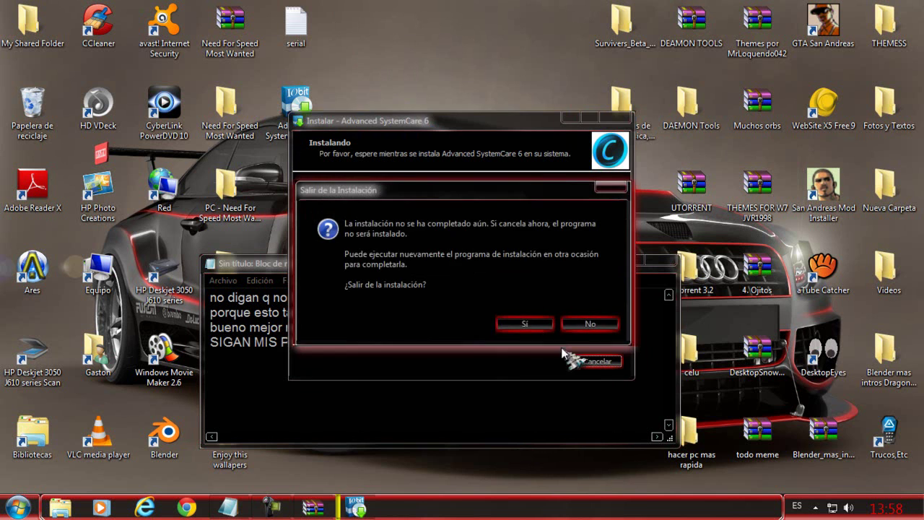
pyautogui.click(531, 327)
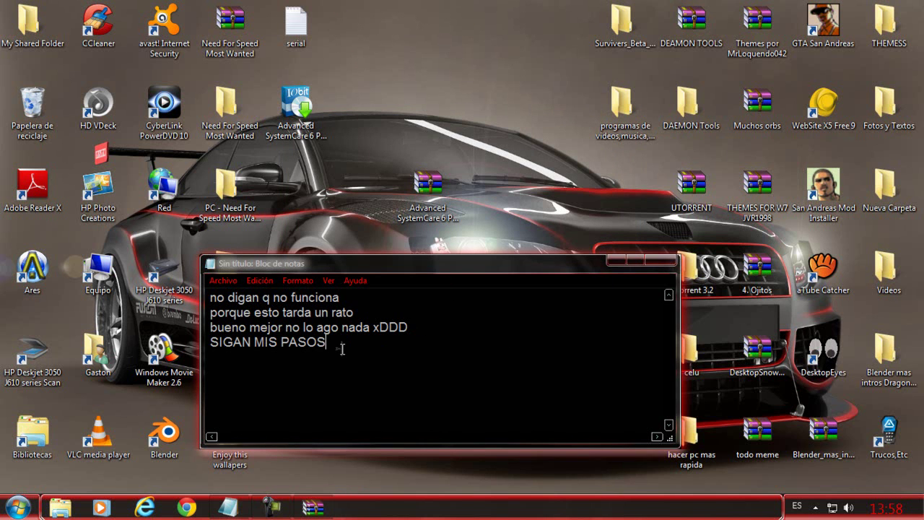
# Add the line "y ahi se les intalara" at the end of the note
pyautogui.press('Return')
pyautogui.write('y ahi se les int')
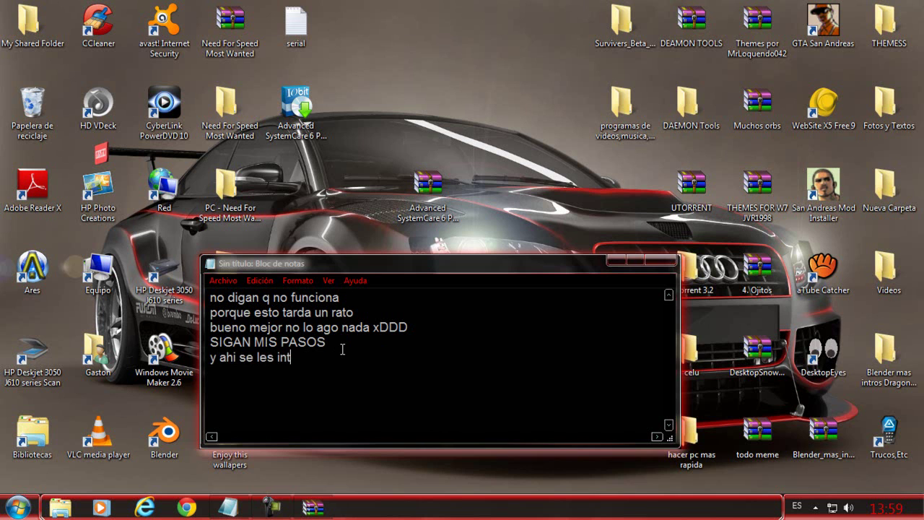
pyautogui.write('alara ')
pyautogui.write('pero le')
pyautogui.write('s pedi')
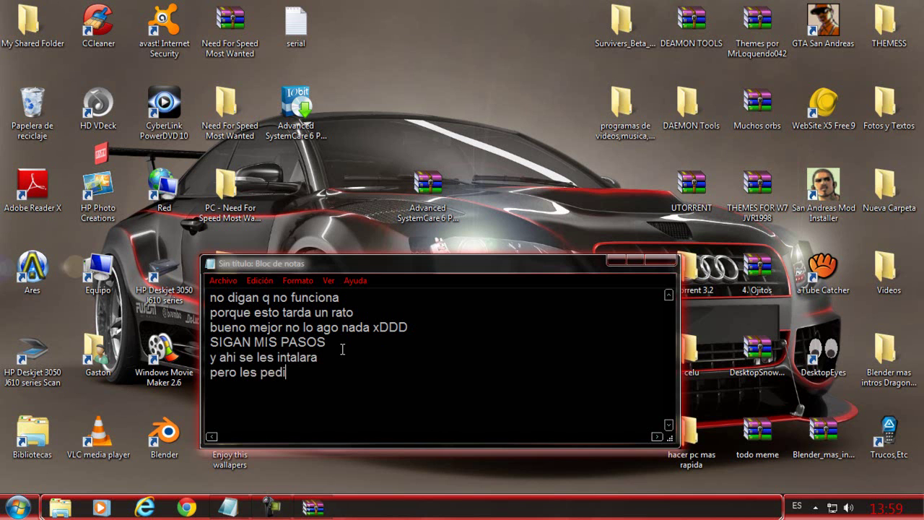
pyautogui.write('ra un')
pyautogui.press('BackSpace')
pyautogui.press('BackSpace')
pyautogui.press('BackSpace')
pyautogui.press('BackSpace')
pyautogui.press('BackSpace')
pyautogui.press('BackSpace')
pyautogui.press('BackSpace')
pyautogui.press('BackSpace')
pyautogui.press('BackSpace')
pyautogui.press('BackSpace')
pyautogui.press('BackSpace')
pyautogui.press('BackSpace')
pyautogui.press('BackSpace')
pyautogui.press('BackSpace')
pyautogui.press('BackSpace')
pyautogui.press('BackSpace')
pyautogui.press('BackSpace')
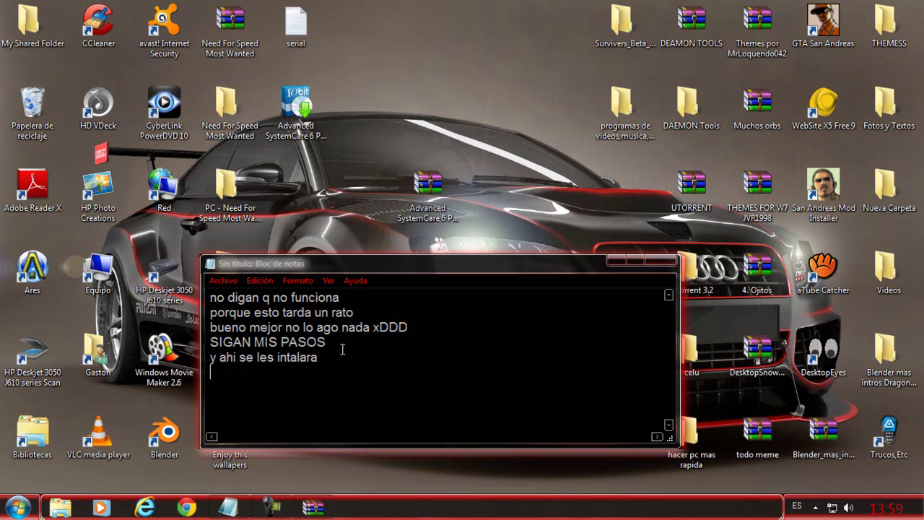
# Open the serial text file above the note, and add the line "les pedira un serial este cuanto lo extraen ya esta" to the note
pyautogui.doubleClick(311, 41)
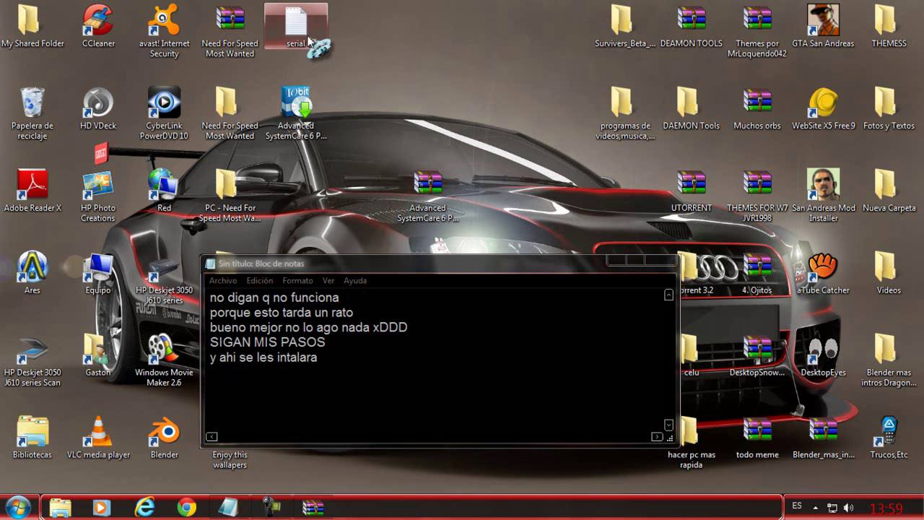
pyautogui.moveTo(376, 262); pyautogui.dragTo(458, 135)
pyautogui.click(231, 269)
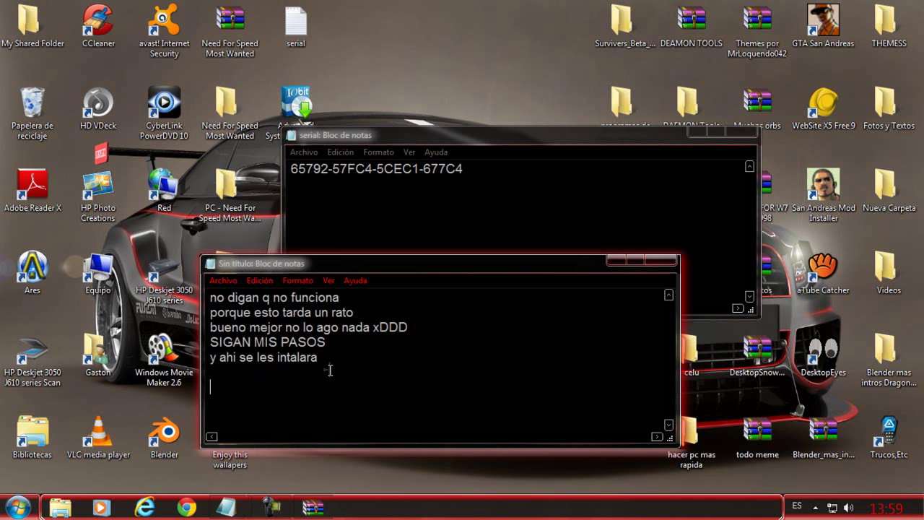
pyautogui.write('les pedira un s')
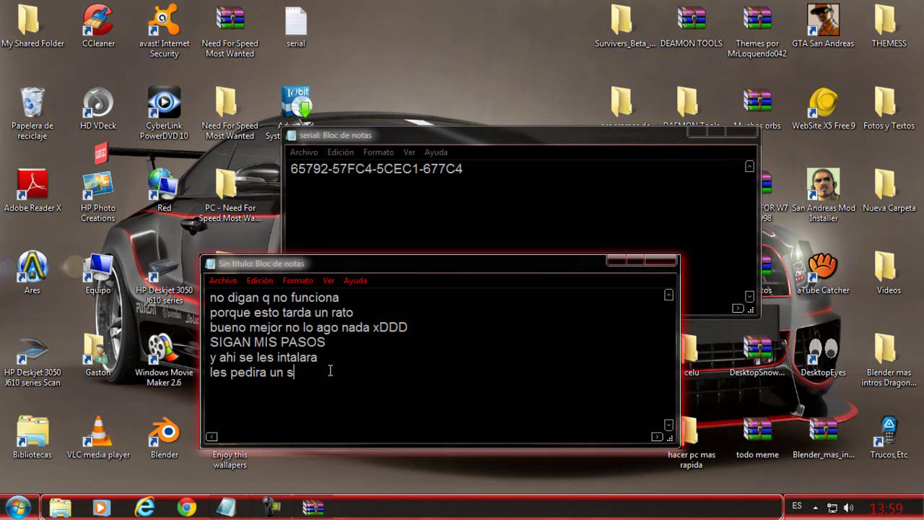
pyautogui.write('erial este cuanto lo extraen ya esta')
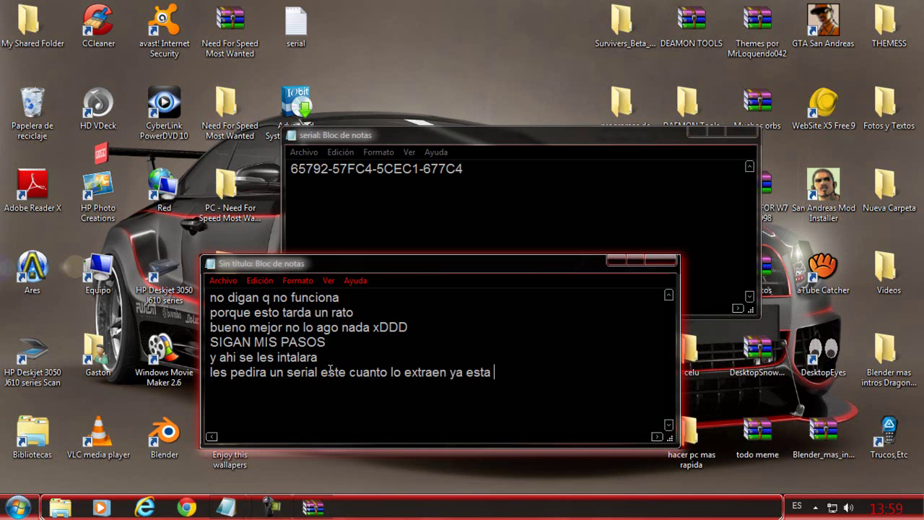
# Copy the whole serial key from the serial text file
pyautogui.click(504, 155)
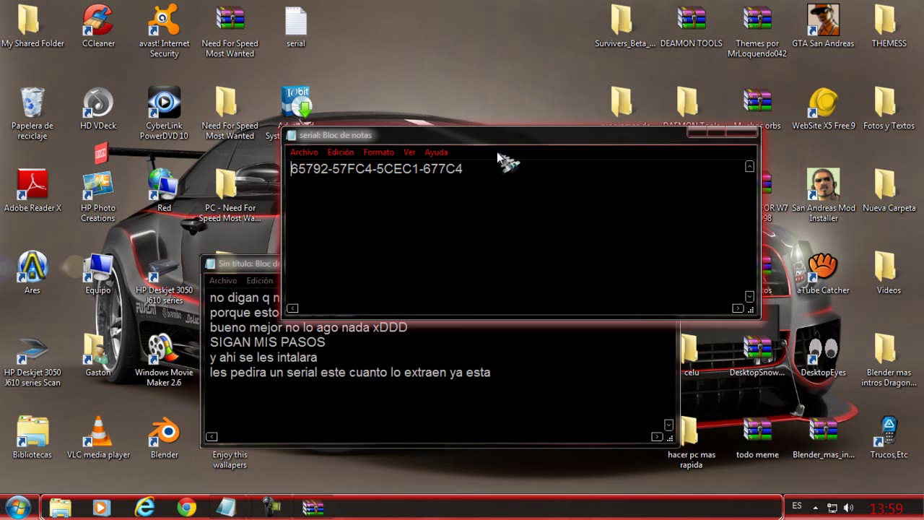
pyautogui.moveTo(485, 179); pyautogui.dragTo(291, 168)
pyautogui.rightClick(300, 168)
pyautogui.click(322, 215)
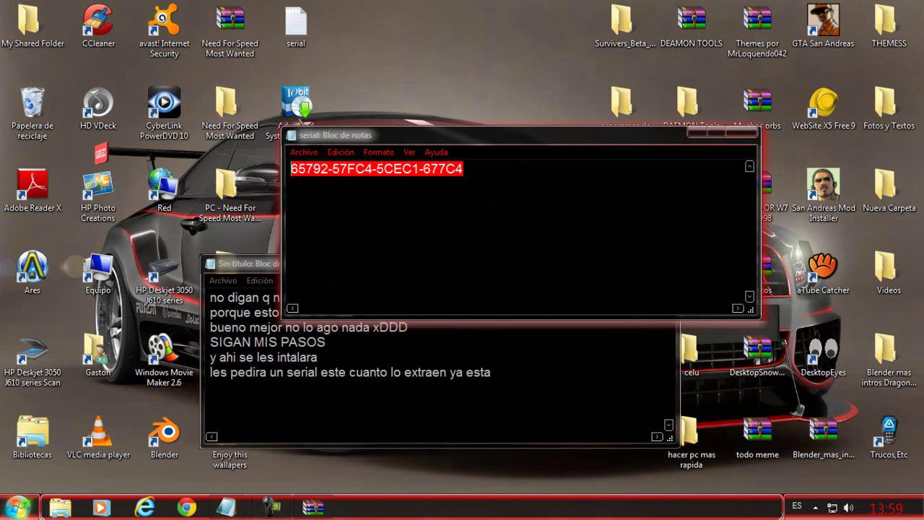
pyautogui.click(18, 508)
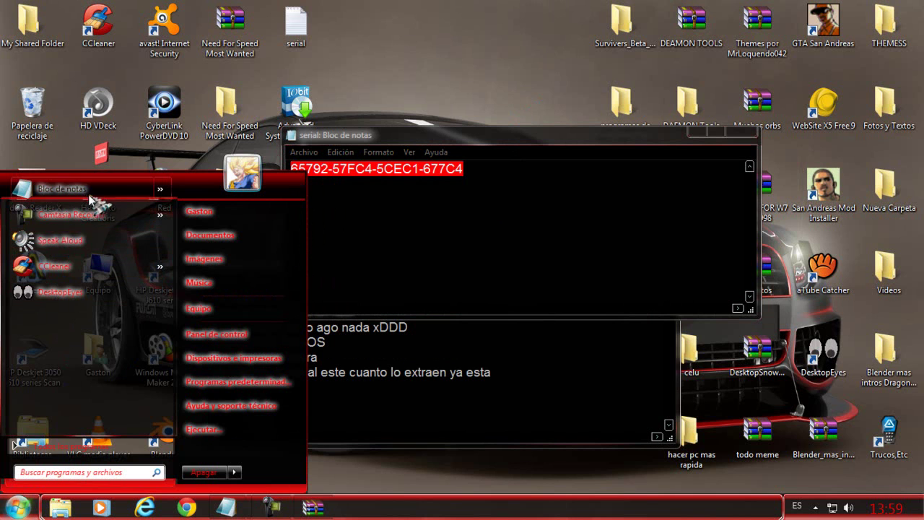
pyautogui.click(465, 367)
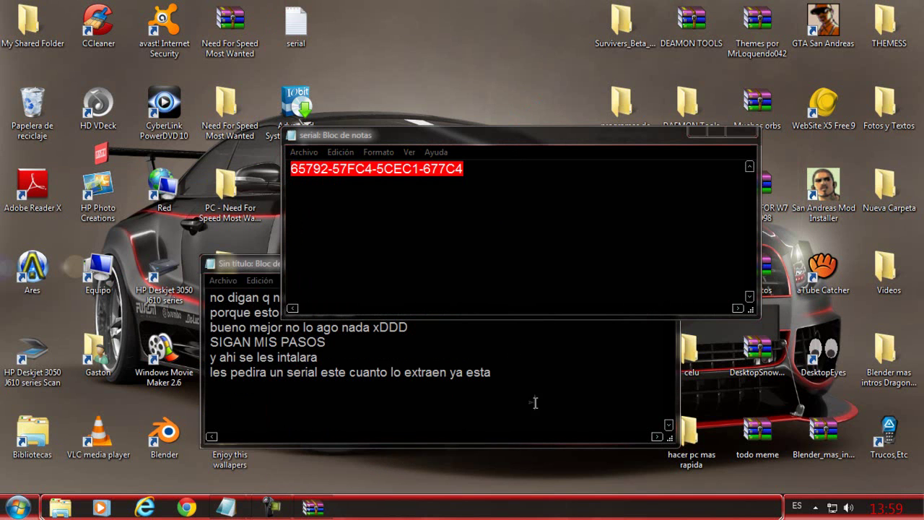
# Add the line "lo buscan donde lo dejaron y ponen el serial para tenerlo en prooooo" to the note
pyautogui.click(525, 380)
pyautogui.press('Return')
pyautogui.write('lo bus')
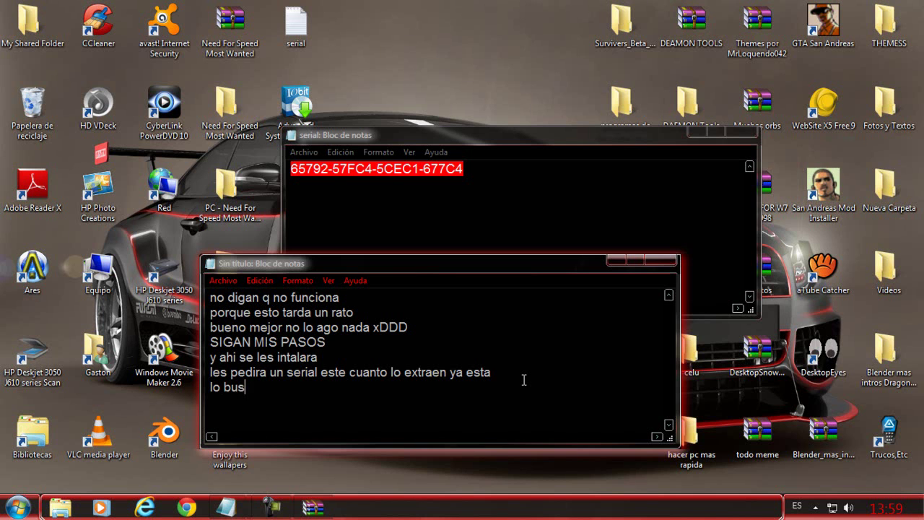
pyautogui.write('can donde lo dejaro')
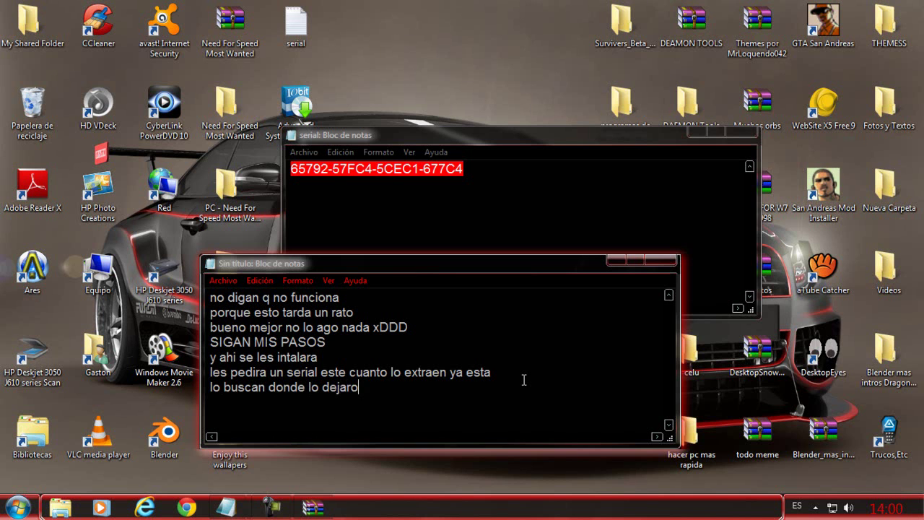
pyautogui.write('n y ponen el serial ')
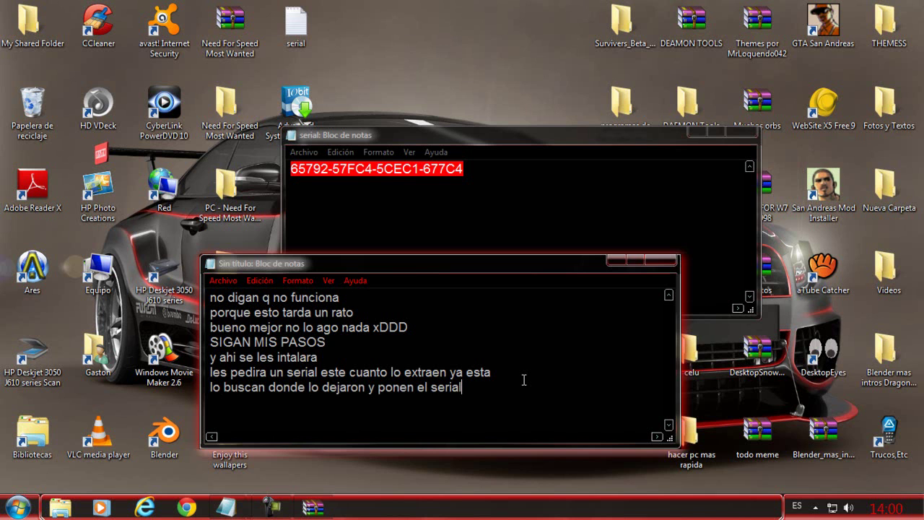
pyautogui.write('para tenerlo en pro')
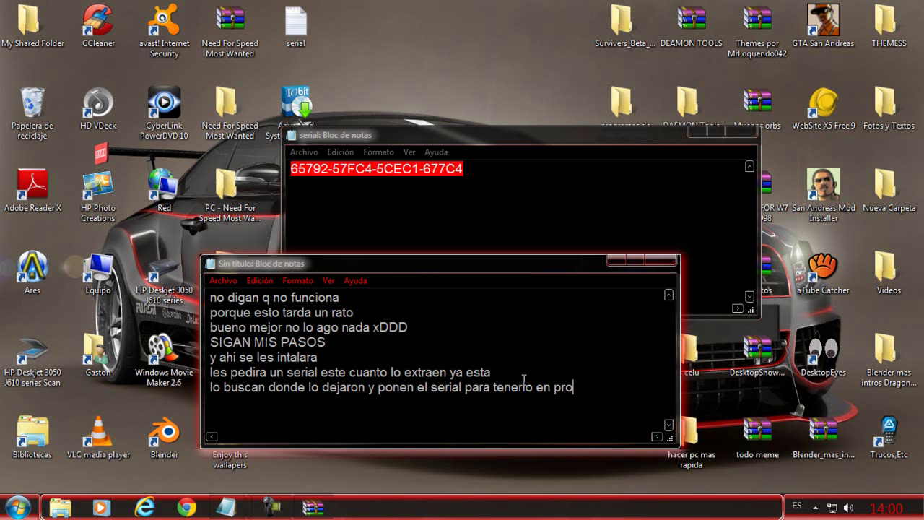
pyautogui.write('ooo')
# Add a new line in capitals to the note: "BUENO CHAUUUUU ESPERO QUE LES ALLA GUSTADO EL VIDEO Y SI NO LO"
pyautogui.press('Return')
pyautogui.write('BUENO CHA')
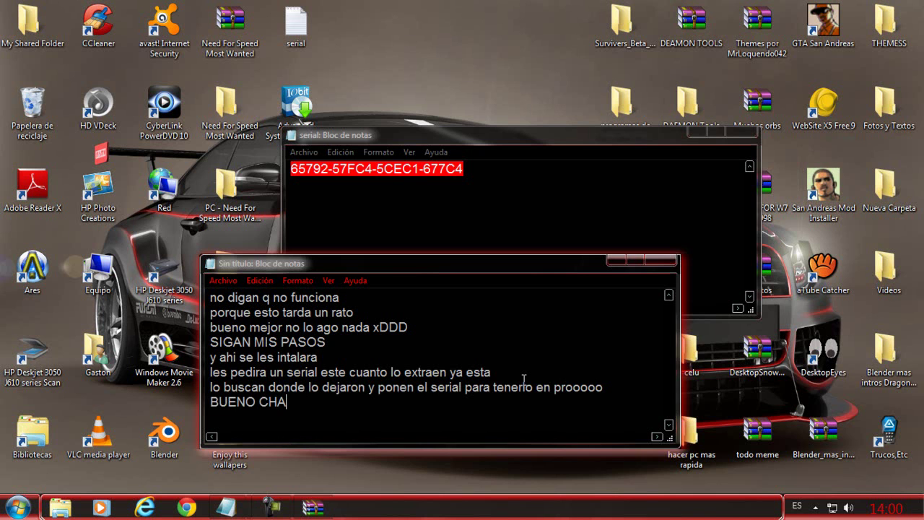
pyautogui.write('UUUUUU ESPE')
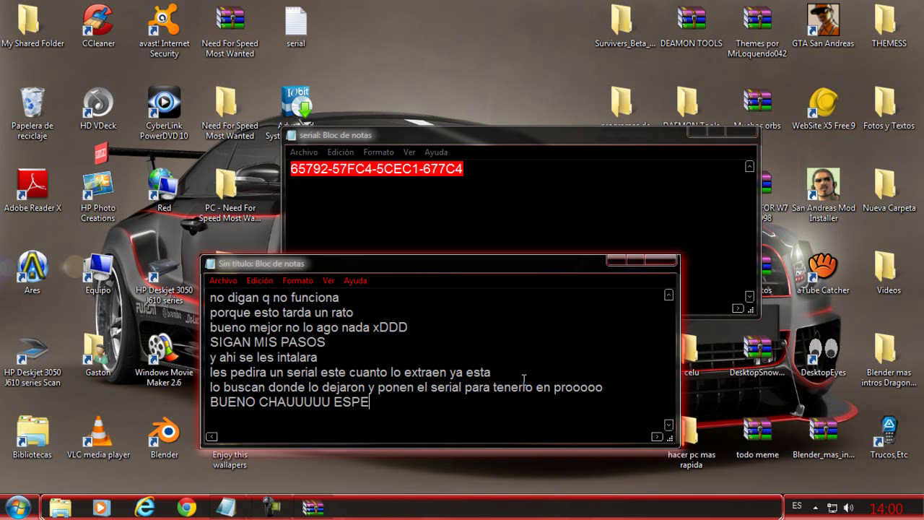
pyautogui.write('RO QUE LES ALLA ')
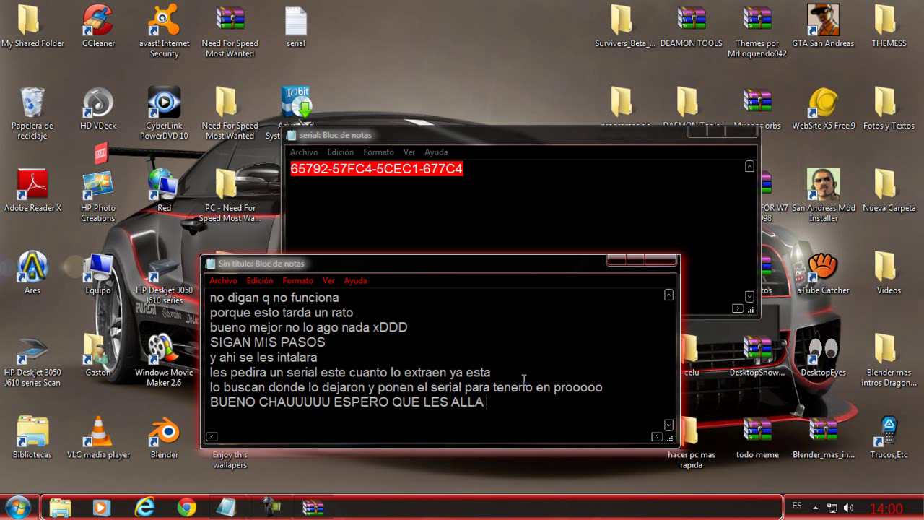
pyautogui.write('GUSTADO ')
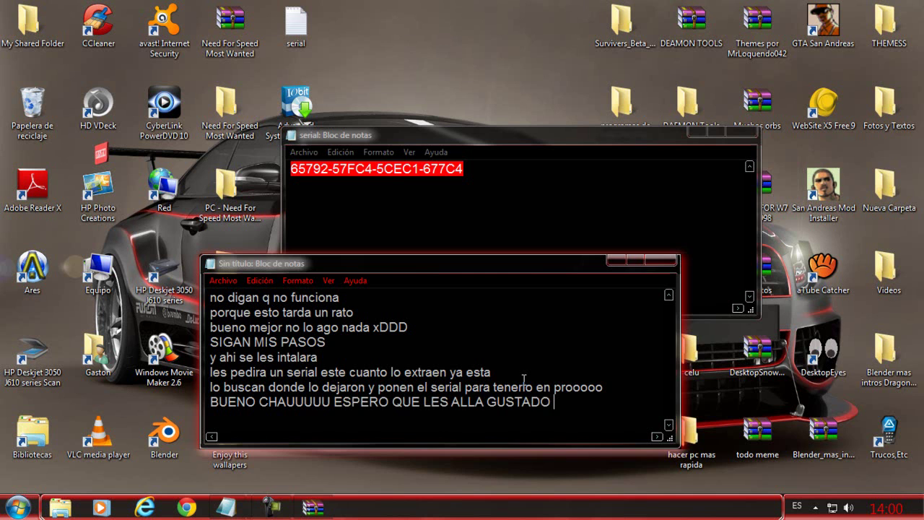
pyautogui.write('EL VIDEO Y SI NO LO')
# Continue the capitalised message on a new line with "ENTENDIERON MUY BIEN PONGANLO EN LOS COMENTARIOS"
pyautogui.press('Return')
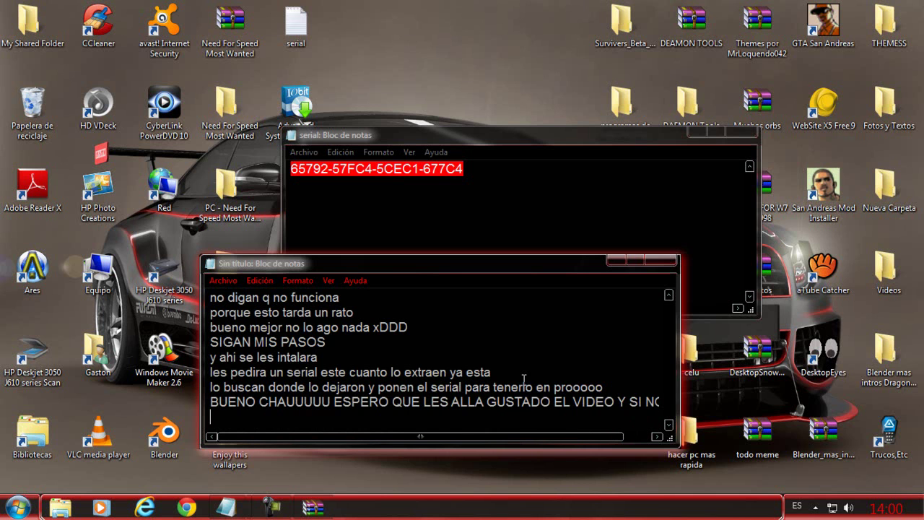
pyautogui.write('ENTENDIERO')
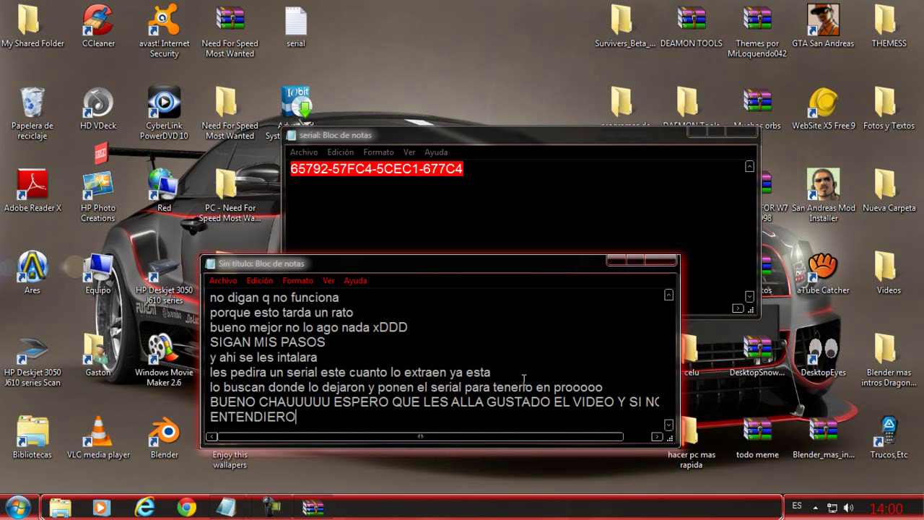
pyautogui.write('N MUY BIEN PONGA')
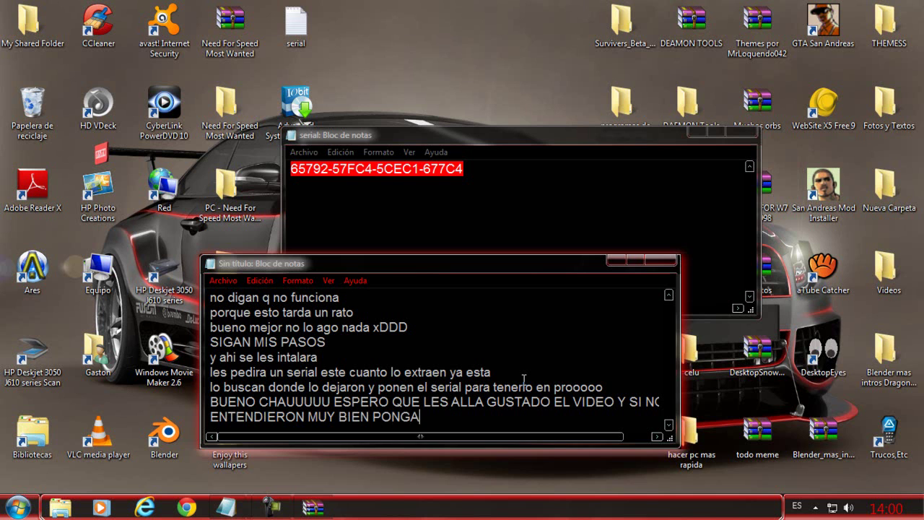
pyautogui.write('NLO EN LOS COMP')
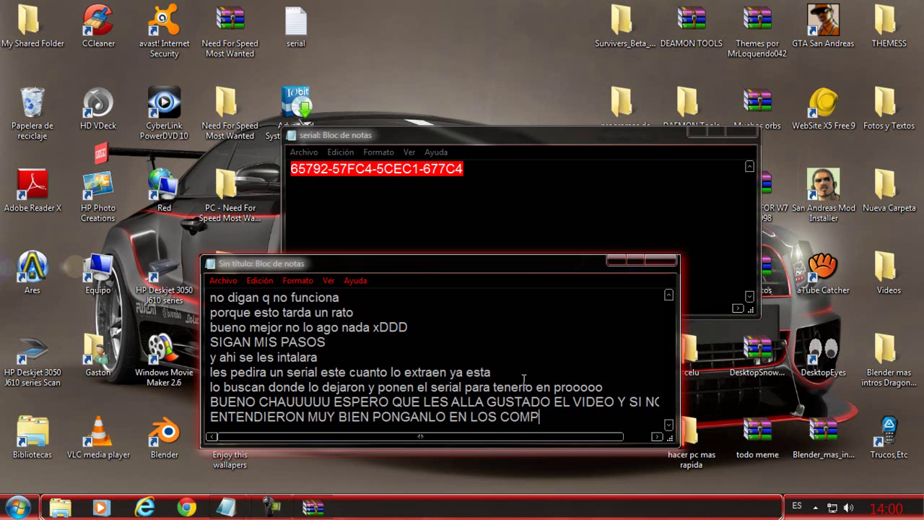
pyautogui.press('BackSpace')
pyautogui.write('ENTAR')
pyautogui.press('BackSpace')
pyautogui.write('ARIOS')
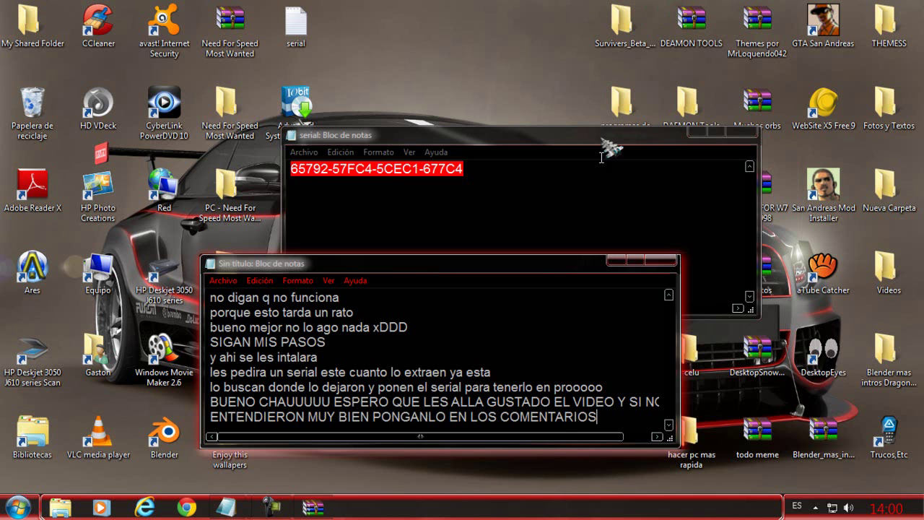
# Add a closing line to the note with the farewell "chau" in lowercase, repeating the final u many times
pyautogui.click(596, 137)
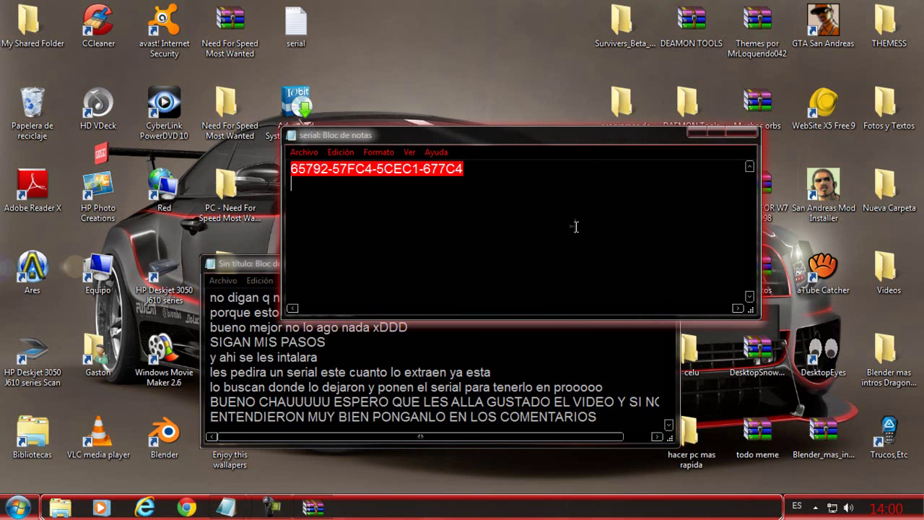
pyautogui.click(593, 420)
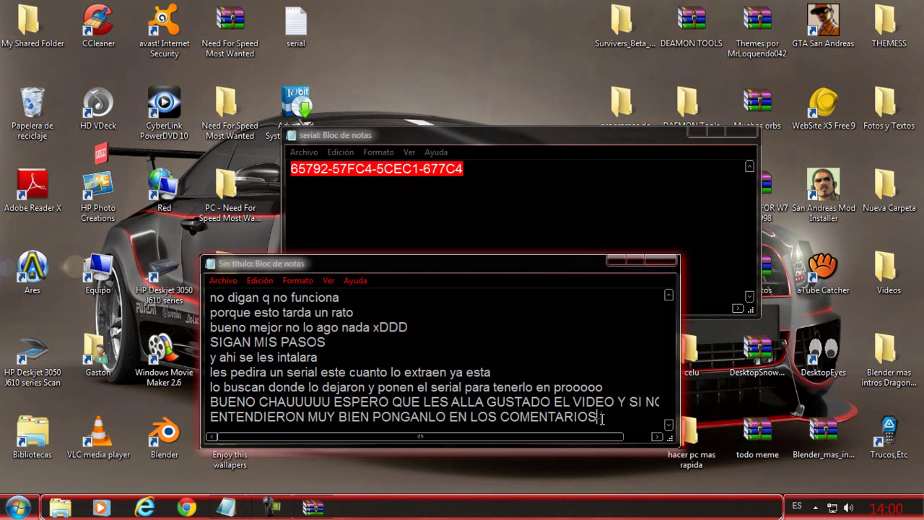
pyautogui.press('Return')
pyautogui.write('chauuuuuuuuuuuuuuuuuuuuuu')
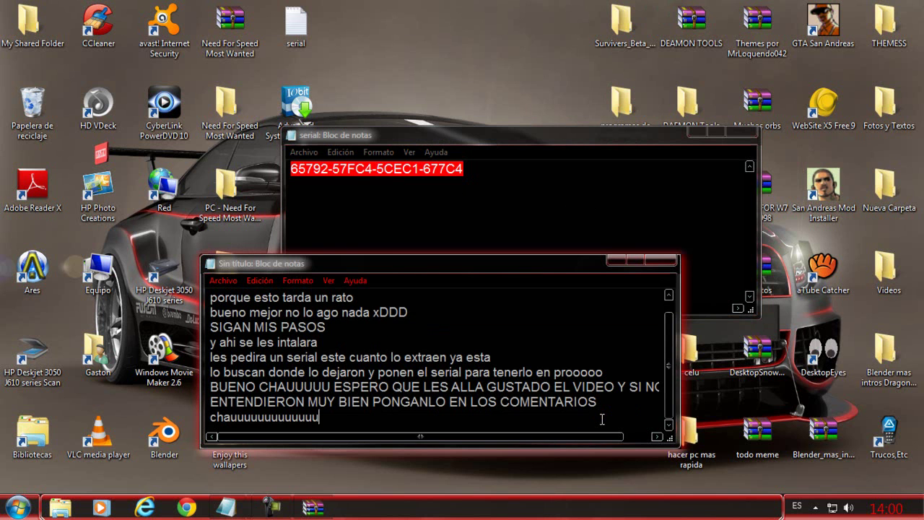